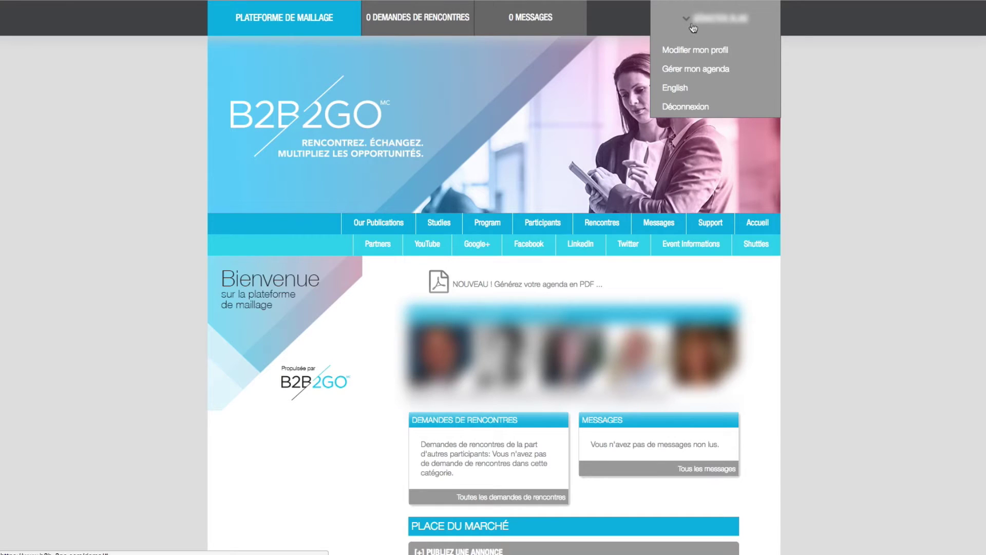
In the profile, mark Accounting Services, Business Supplies & Solutions and Consultant as offered, and Autre and Conference Facilities as sought.
left_click(695, 49)
scroll(807, 194, "down", 3)
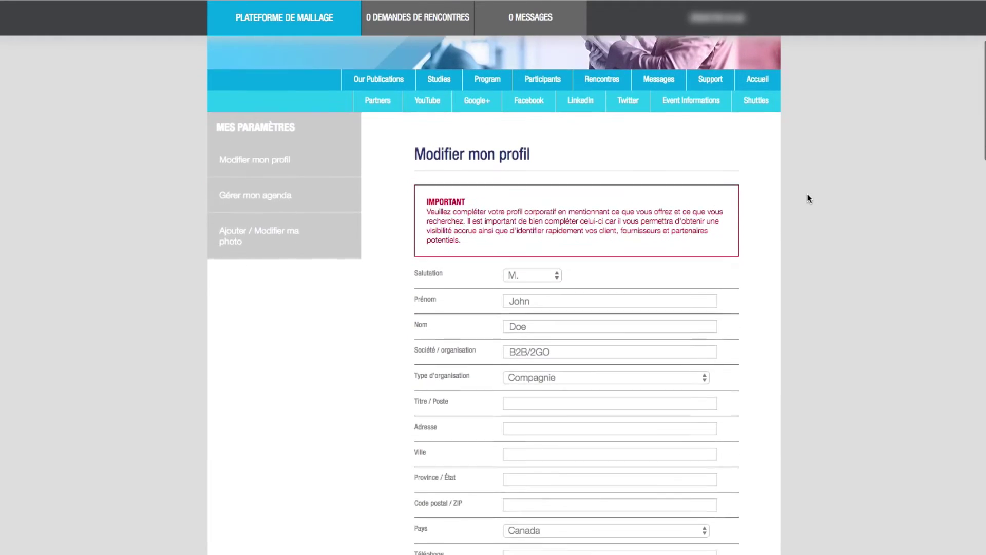
scroll(810, 198, "down", 3)
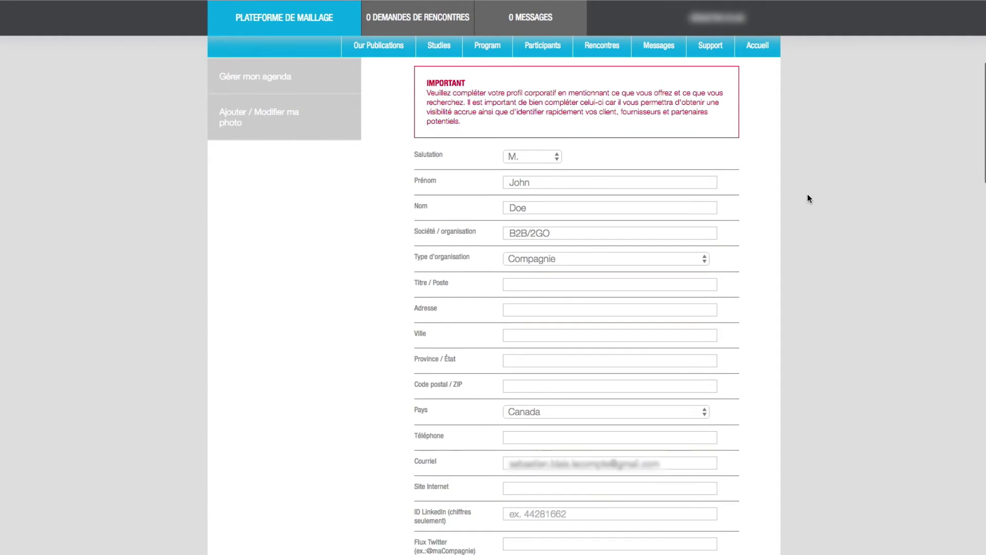
scroll(808, 195, "down", 9)
scroll(809, 196, "down", 3)
scroll(808, 199, "down", 1)
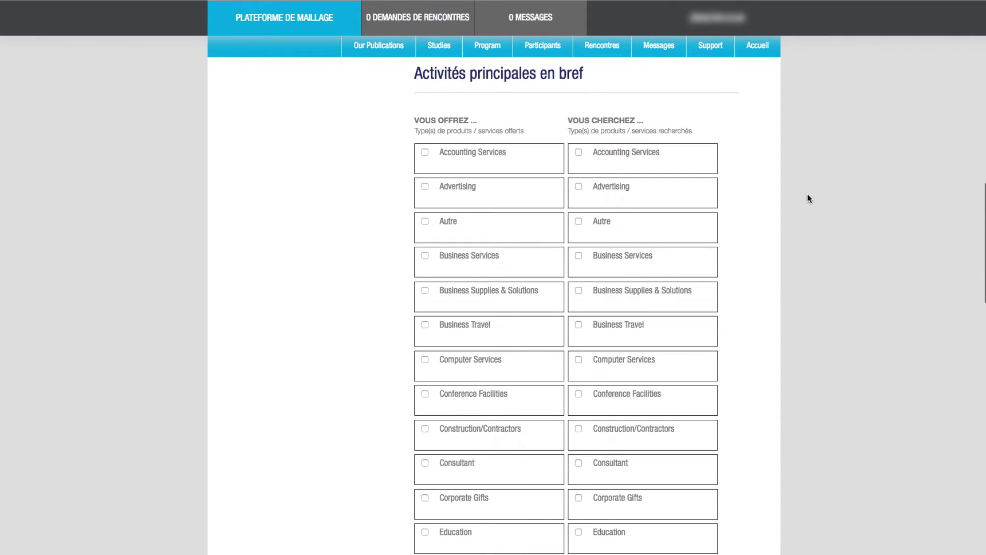
left_click(425, 152)
left_click(580, 222)
left_click(579, 394)
left_click(422, 462)
Enter "Nous offrons une grande variété de services." as the corporate profile and save the profile changes.
scroll(393, 461, "down", 2)
scroll(392, 467, "down", 15)
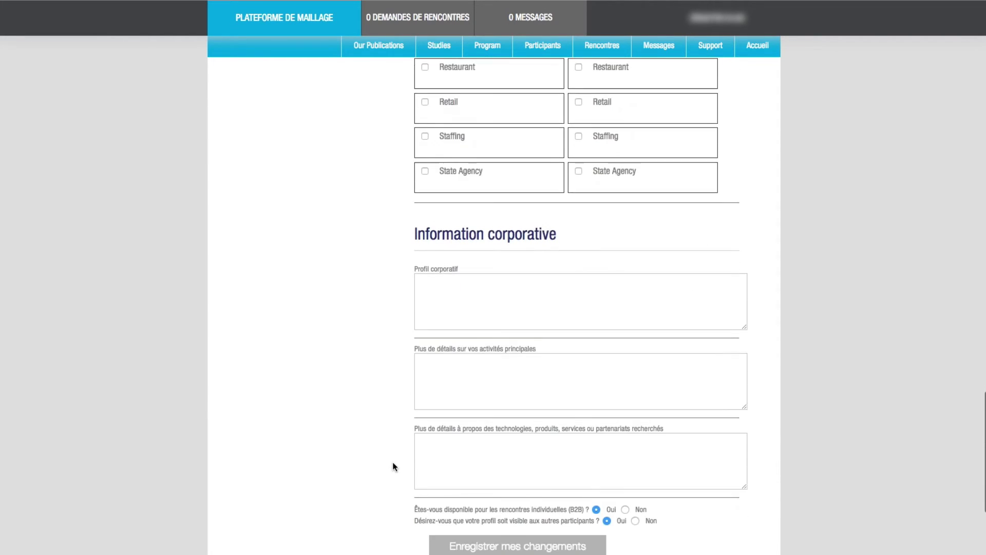
scroll(393, 467, "down", 2)
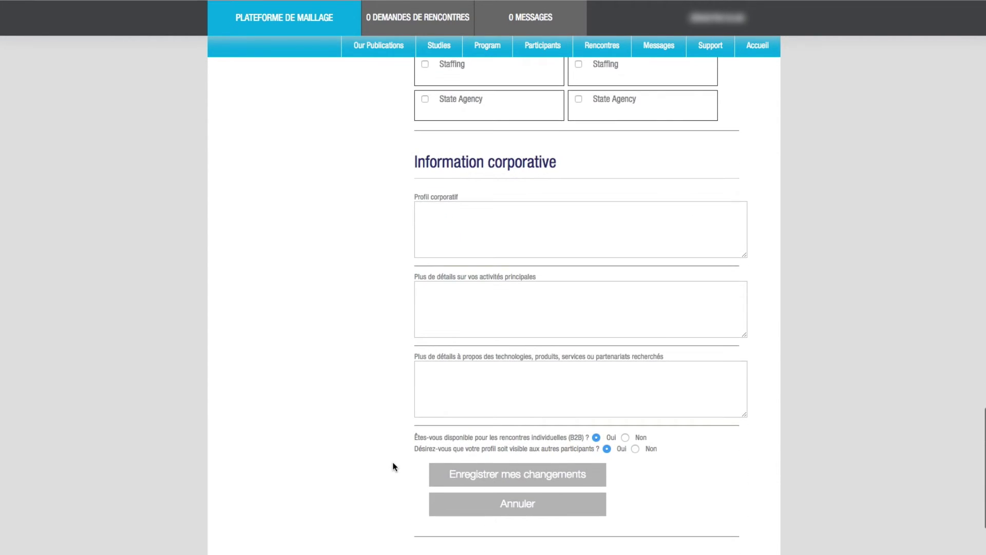
left_click(497, 216)
type("Nous o")
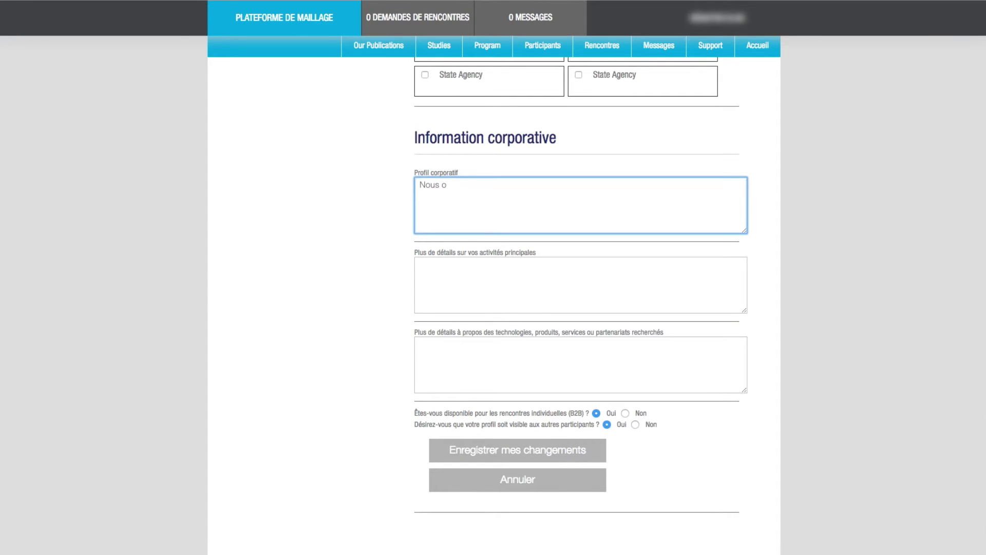
type("ffrons une grande variété de services.")
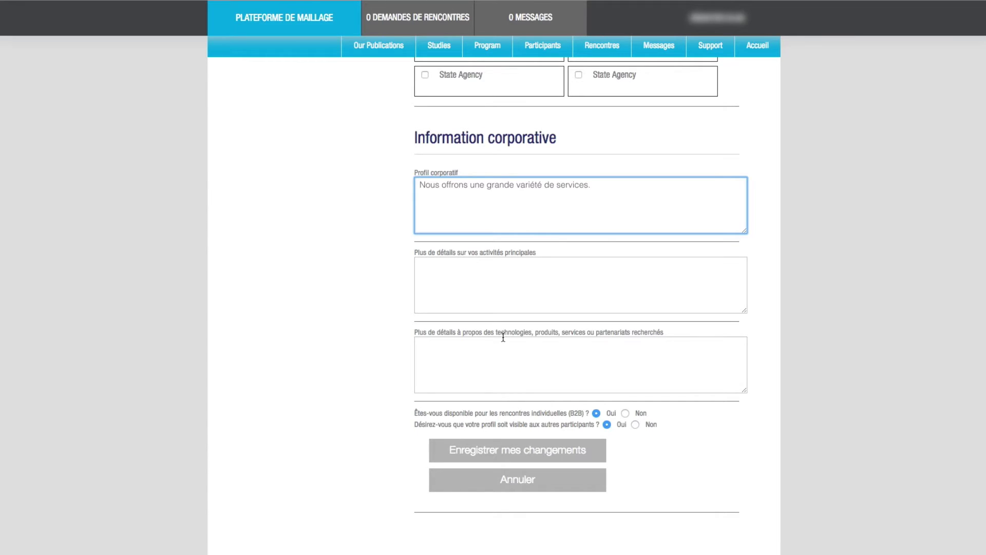
left_click(502, 454)
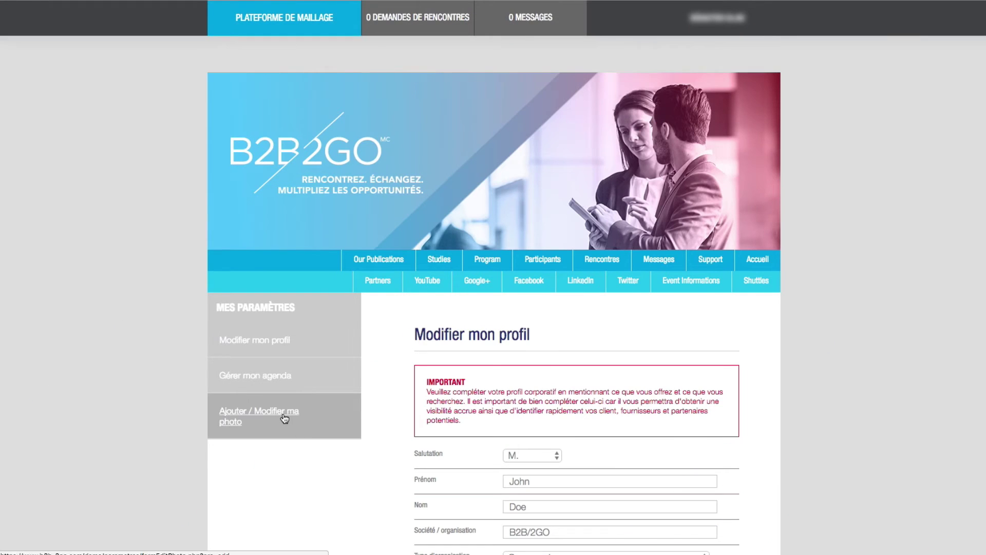
Upload Photo-2.png from the Desktop as the profile photo and save the change.
left_click(284, 418)
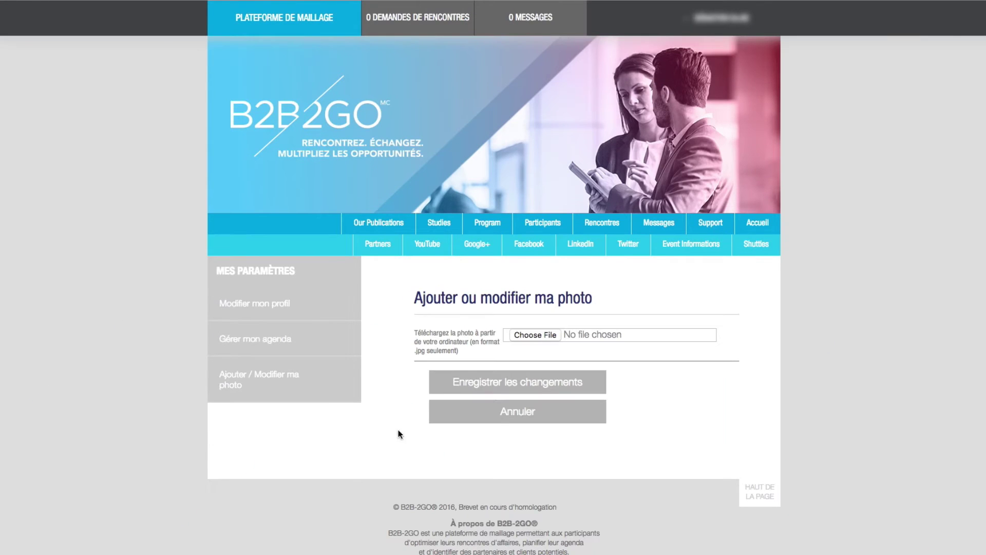
left_click(539, 334)
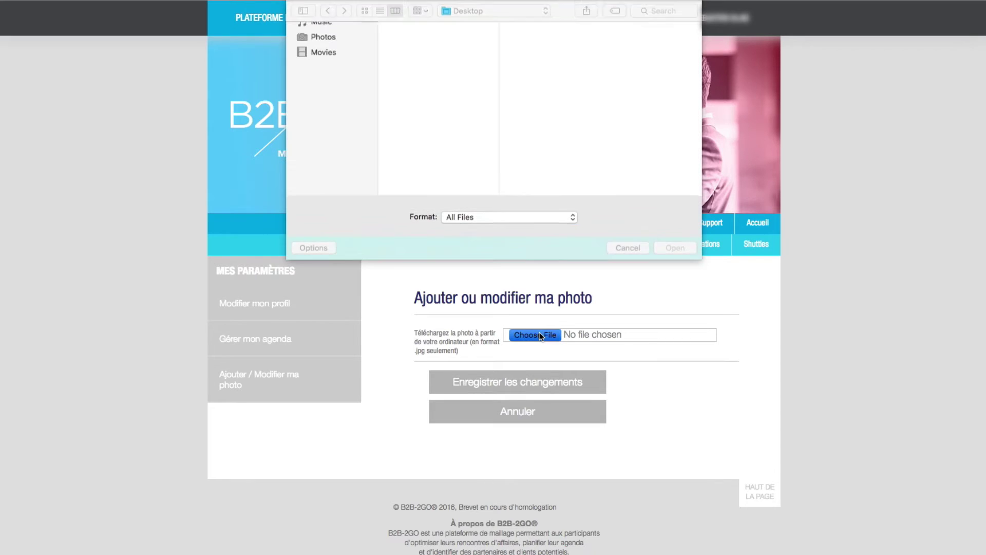
left_click(400, 50)
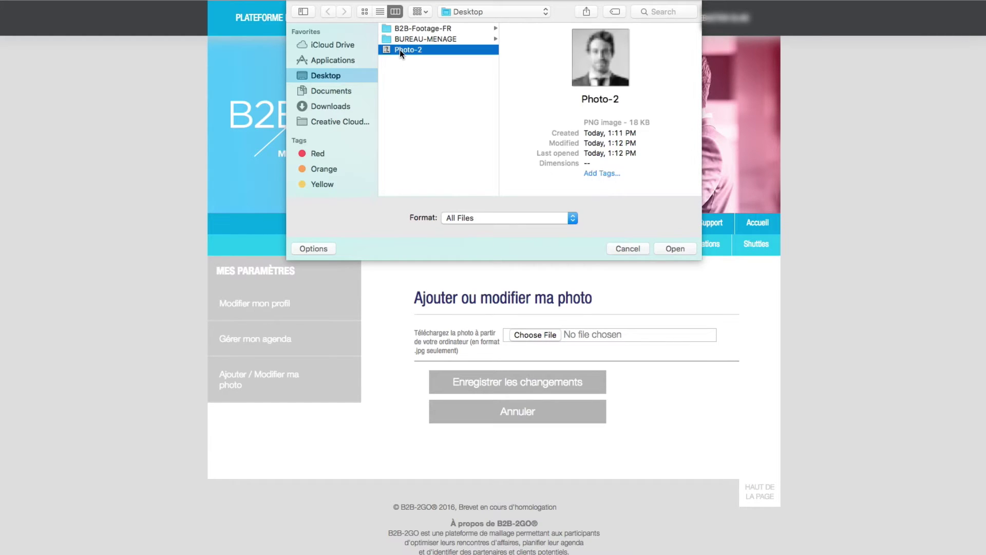
left_click(662, 245)
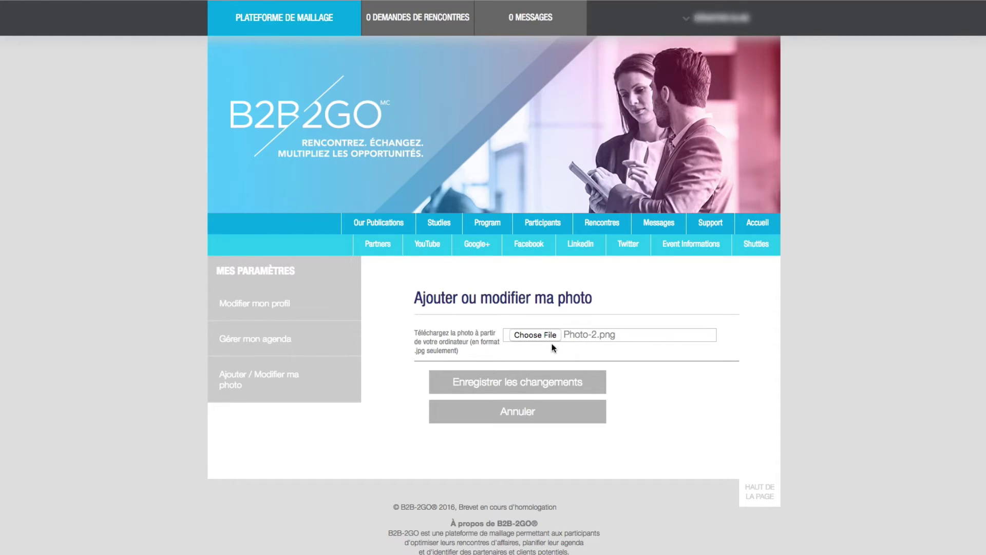
left_click(513, 382)
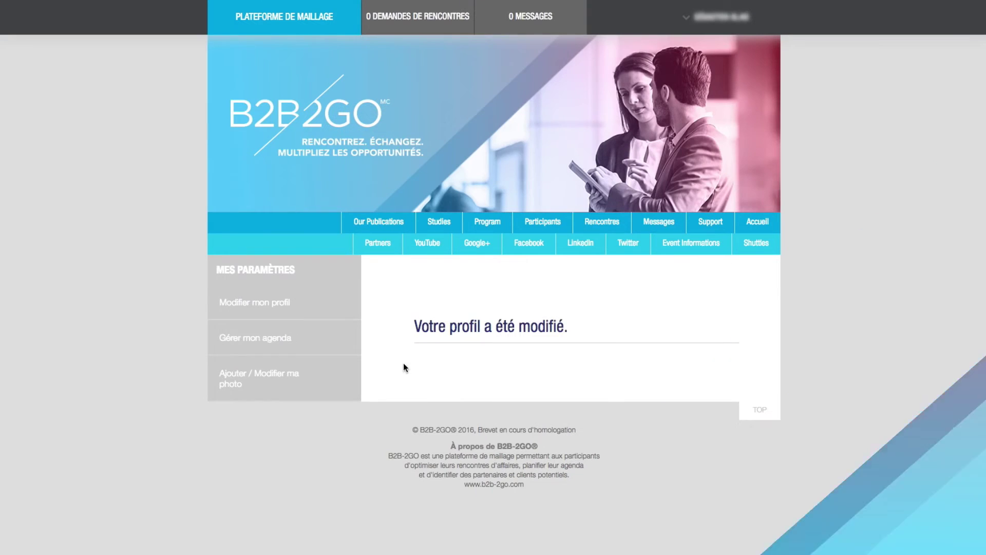
In the business meeting agenda, mark availability for 3 décembre at 10:20 and 4 décembre at 09:40 and 11:40.
left_click(286, 341)
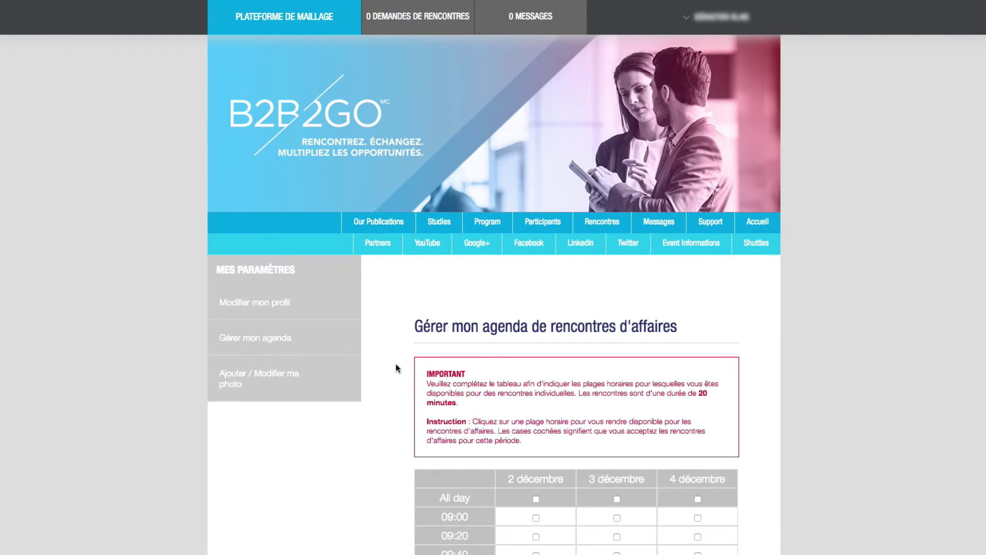
scroll(395, 363, "down", 7)
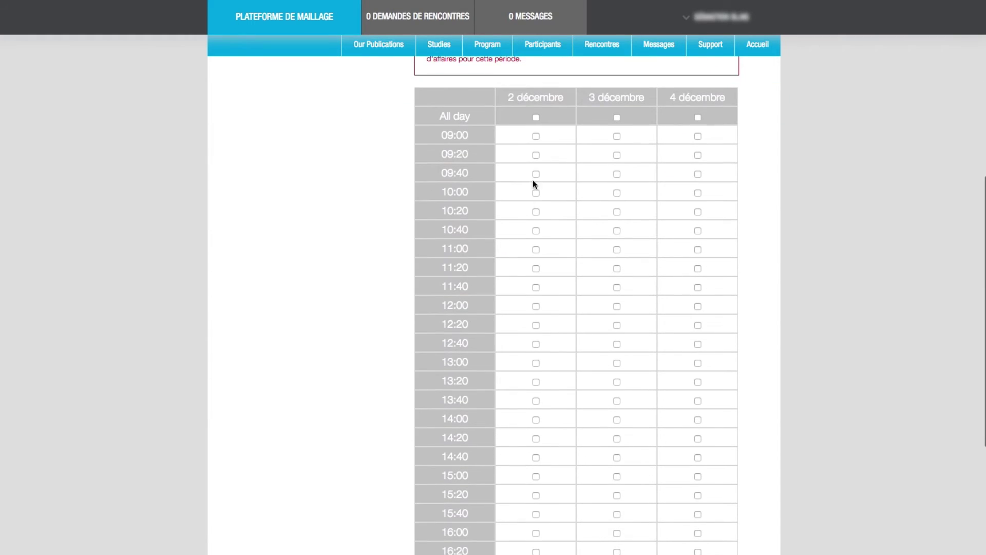
left_click(617, 212)
left_click(697, 174)
left_click(698, 288)
scroll(697, 288, "down", 5)
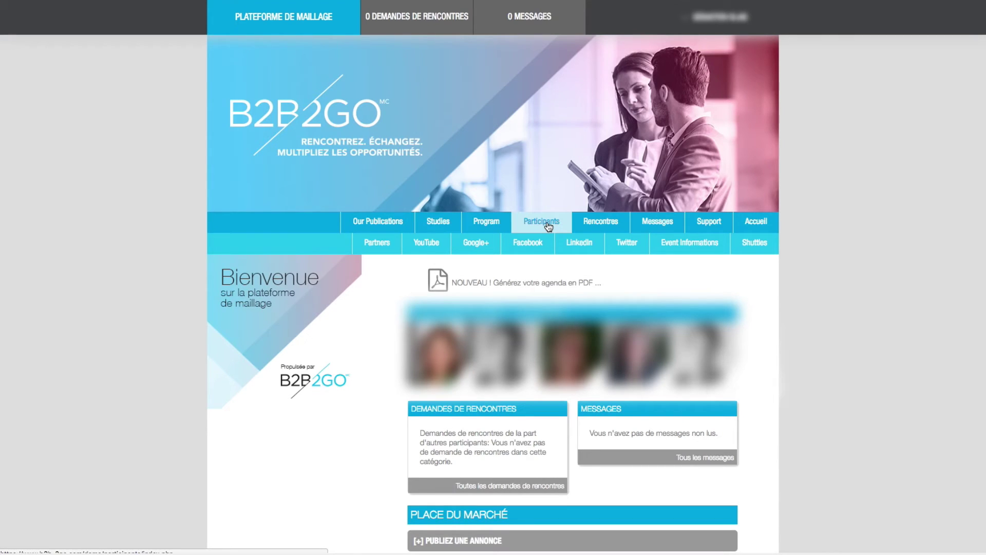
Open the participants directory and look through the full list of registered participants.
left_click(549, 227)
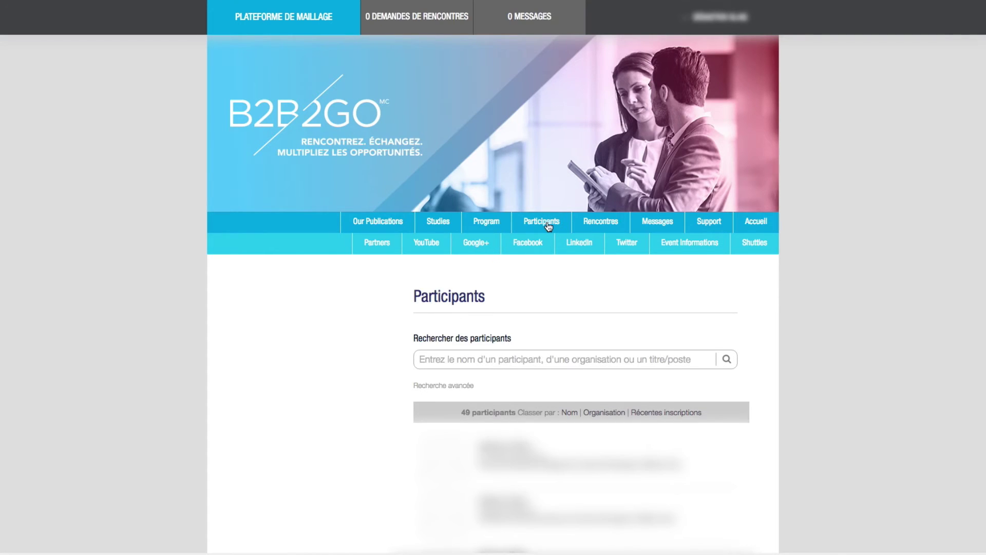
scroll(549, 226, "down", 10)
scroll(549, 226, "down", 3)
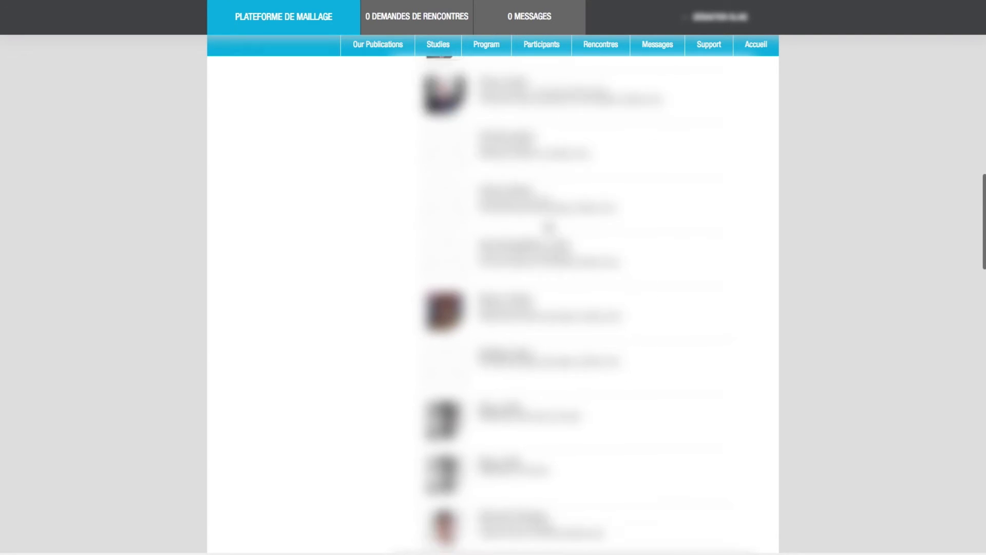
scroll(548, 226, "down", 12)
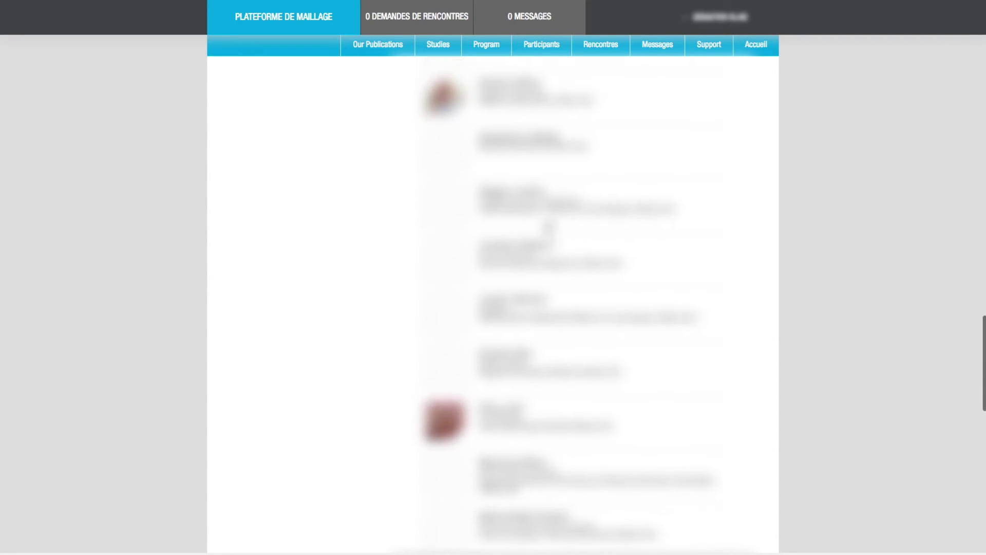
scroll(549, 226, "down", 8)
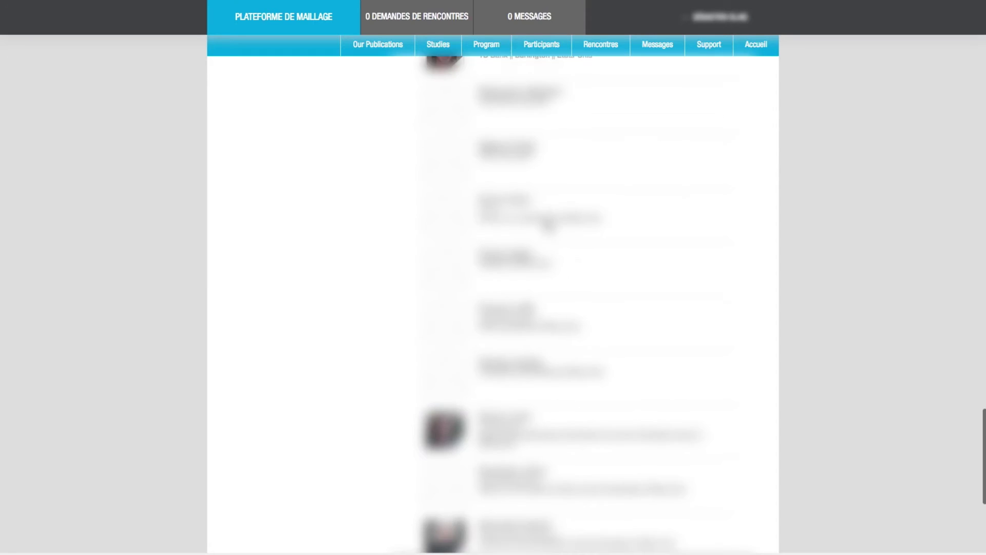
scroll(549, 226, "down", 5)
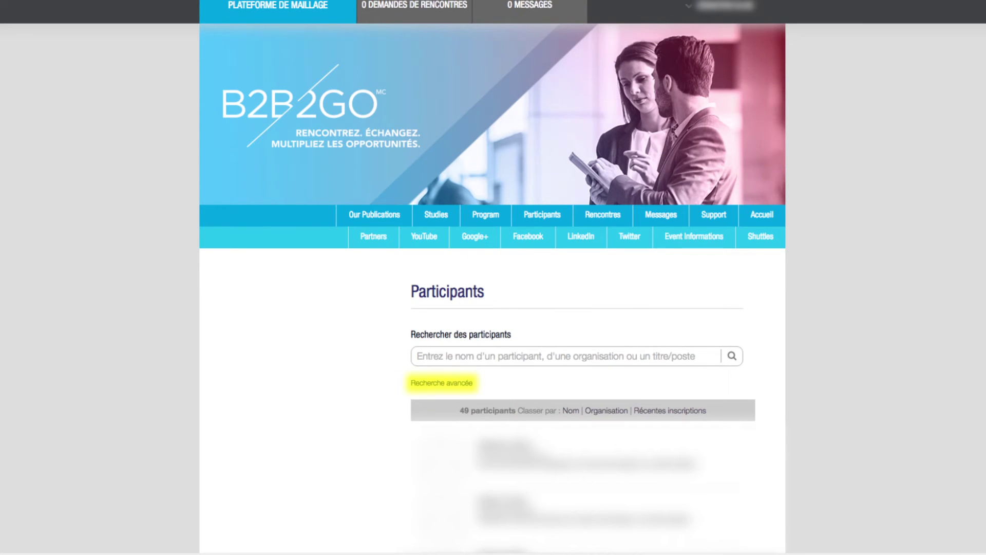
Run an advanced participant search limited to the country Canada, keeping all sectors.
left_click(442, 382)
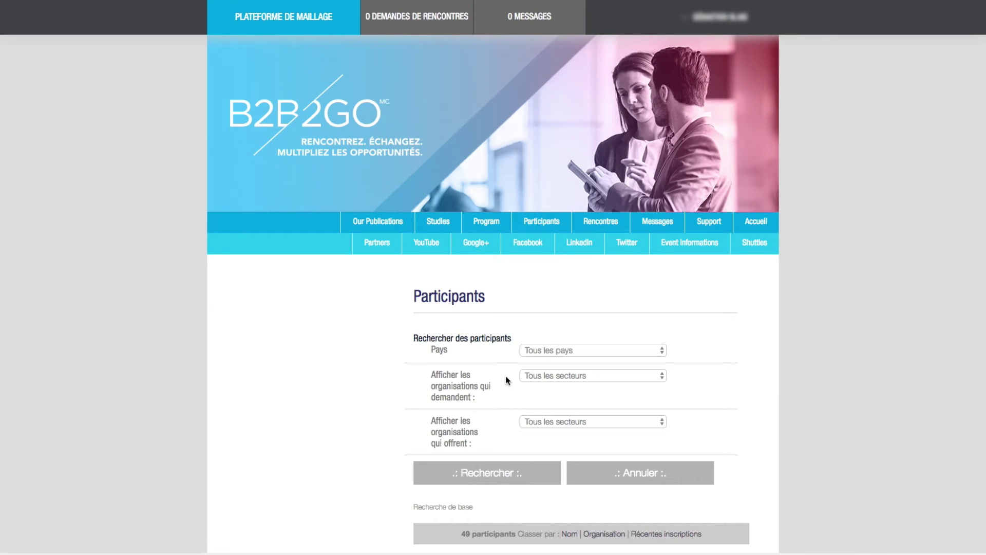
left_click(539, 351)
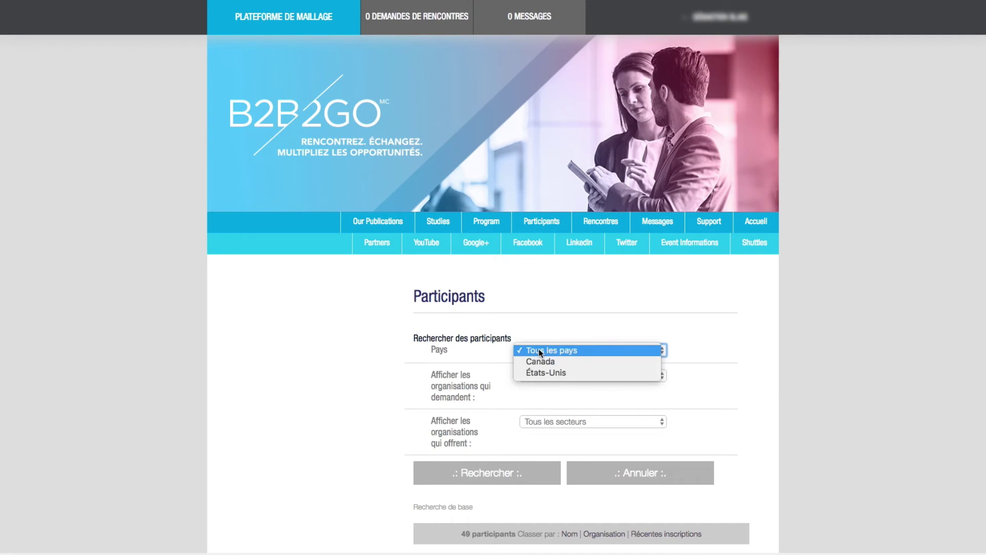
left_click(538, 362)
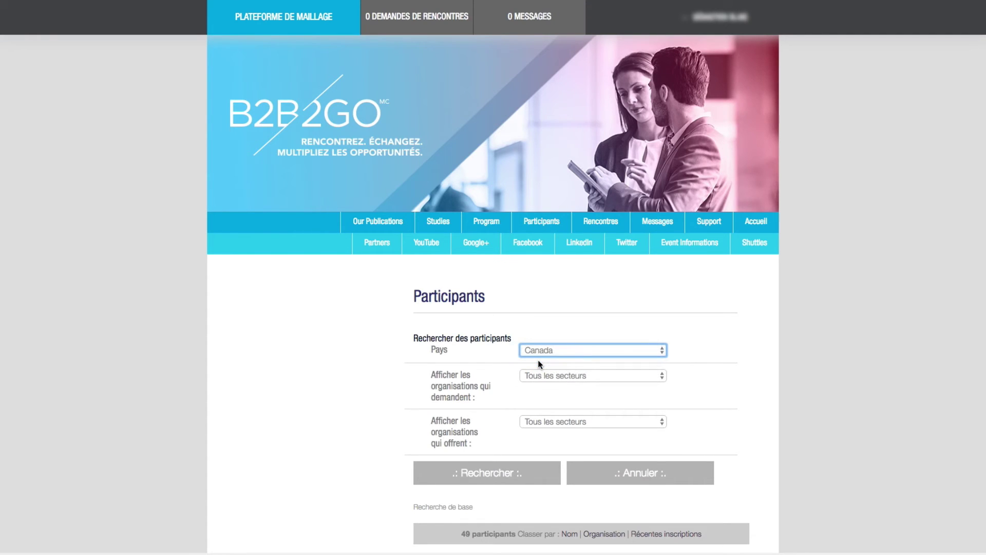
left_click(473, 471)
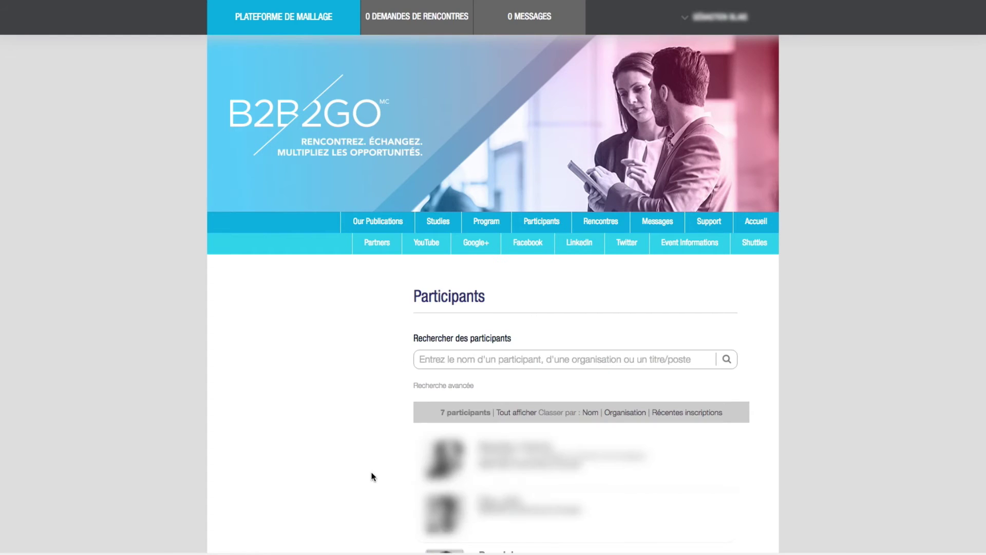
Open the third listed participant's profile from the search results, send a meeting request and close the request box.
scroll(371, 475, "down", 3)
scroll(373, 477, "down", 2)
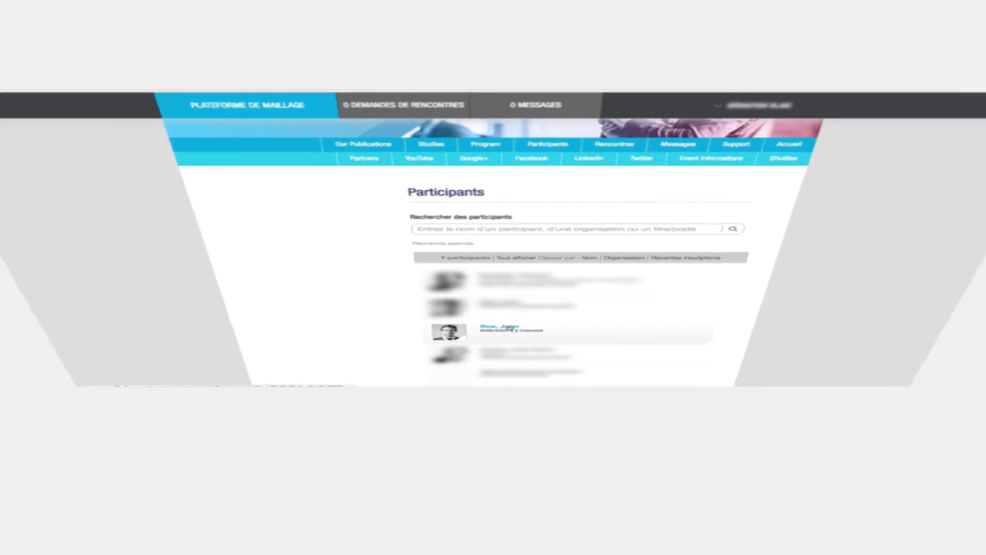
left_click(511, 406)
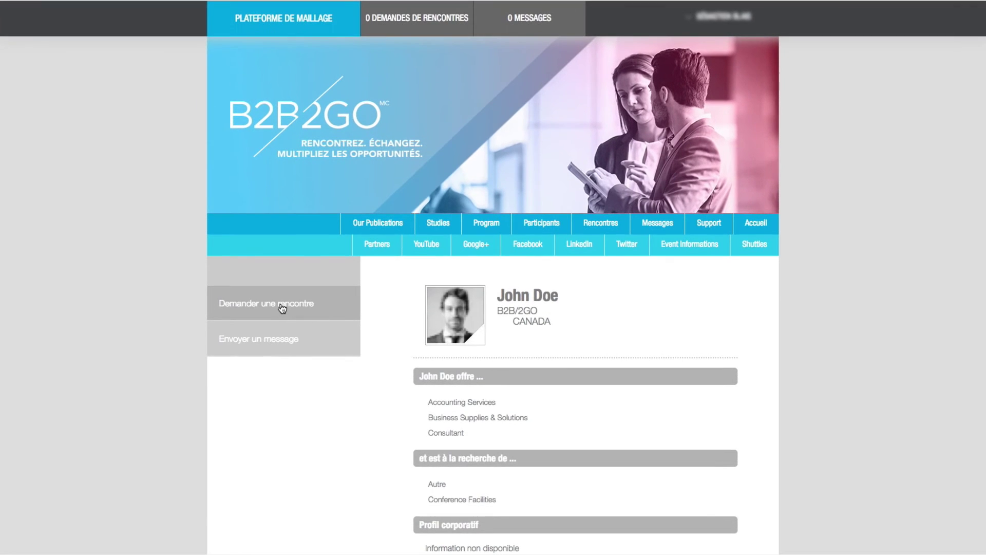
left_click(284, 308)
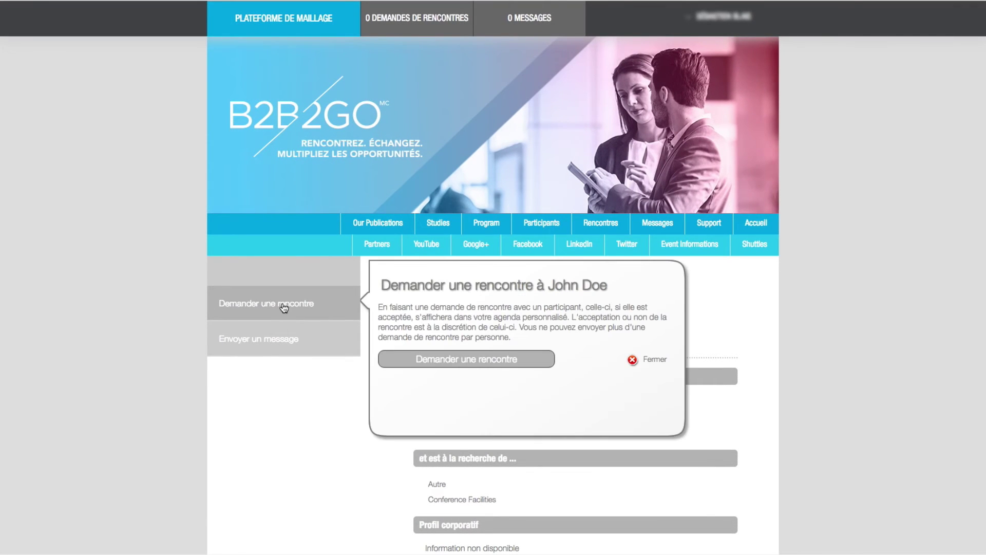
left_click(433, 366)
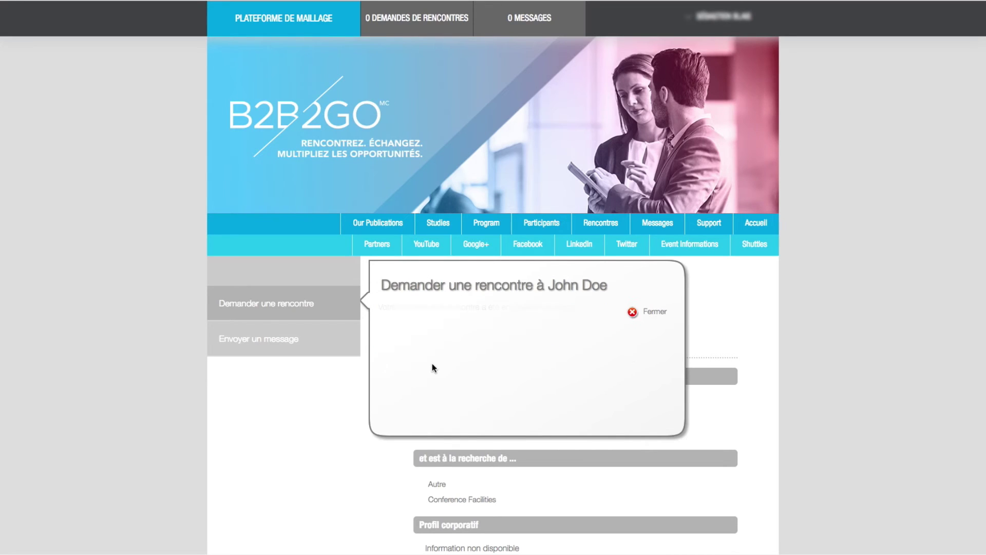
left_click(644, 311)
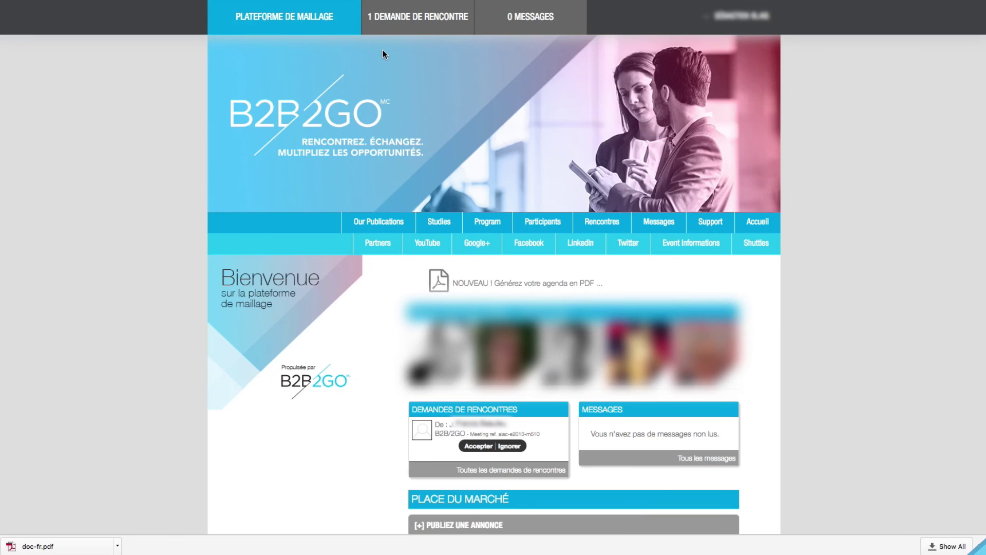
Open the pending meeting requests and accept the one received from the B2B/2GO participant.
left_click(408, 22)
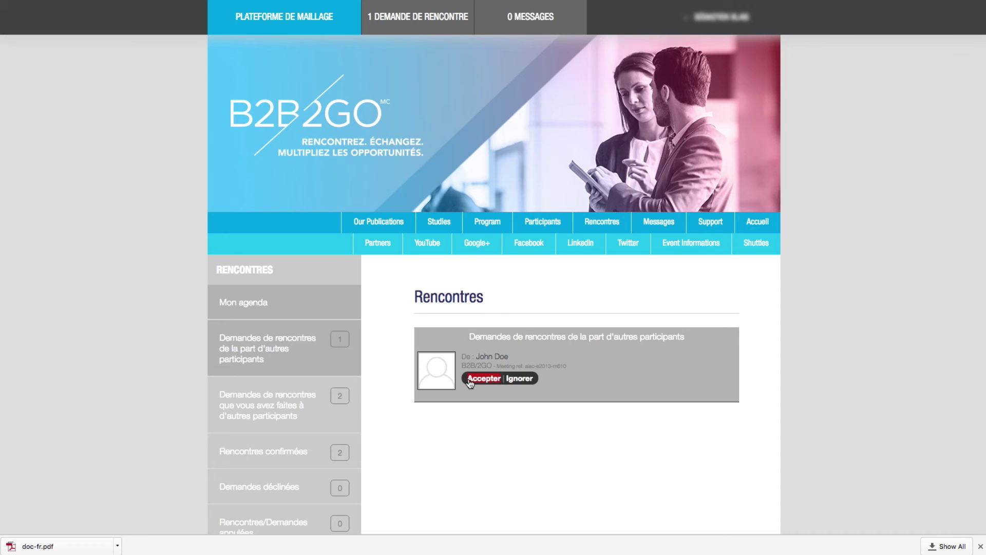
left_click(470, 382)
Review the cancelled, declined, confirmed, sent and received meeting request categories one after another.
left_click(277, 517)
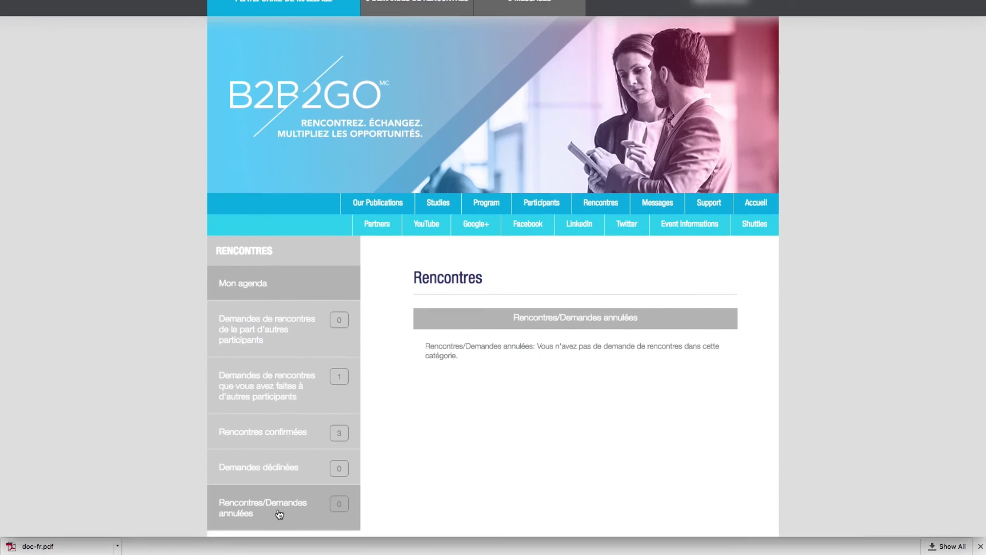
left_click(279, 495)
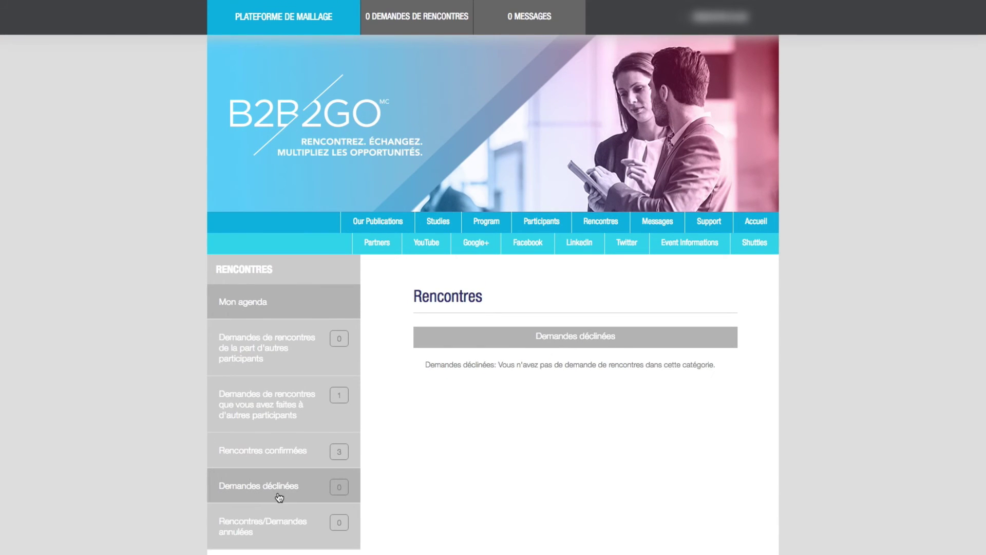
left_click(279, 461)
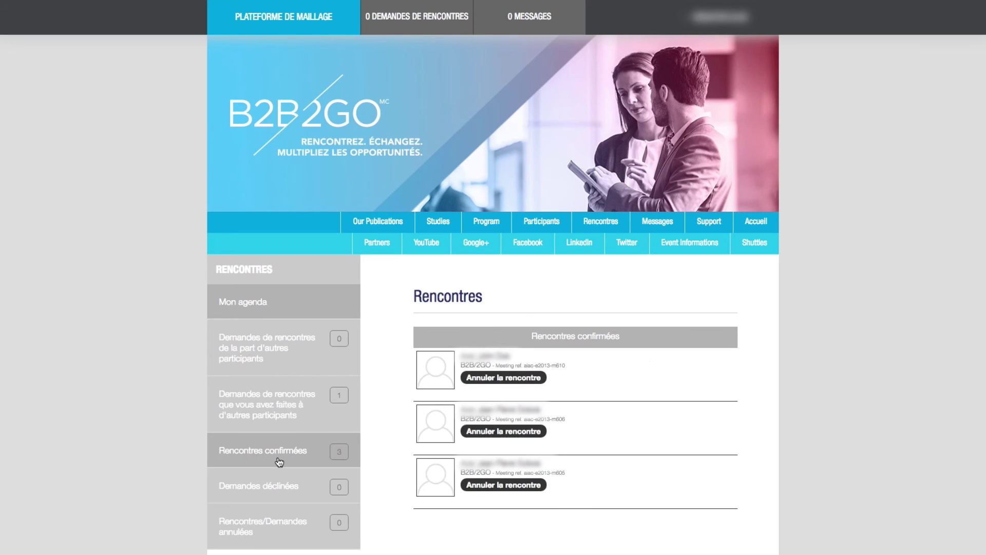
left_click(282, 430)
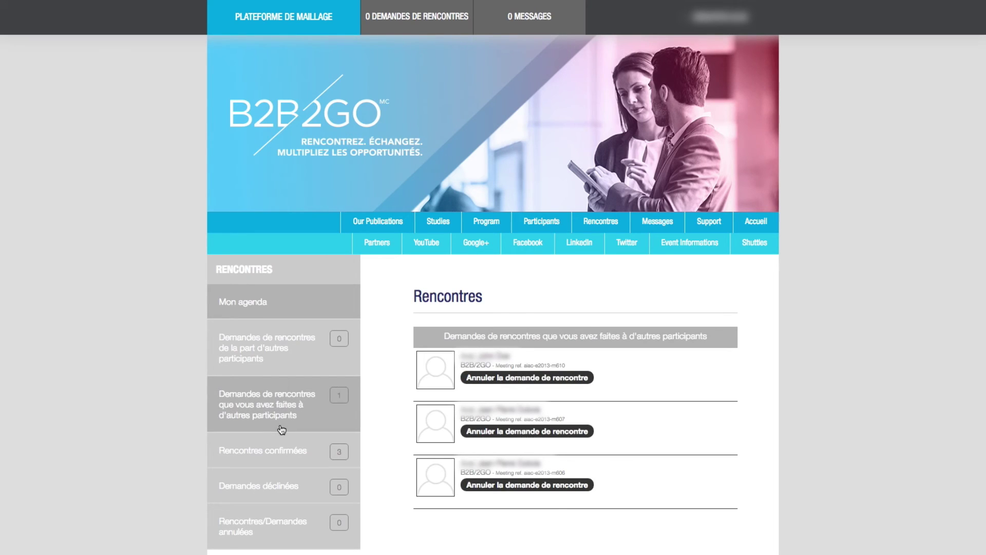
left_click(293, 365)
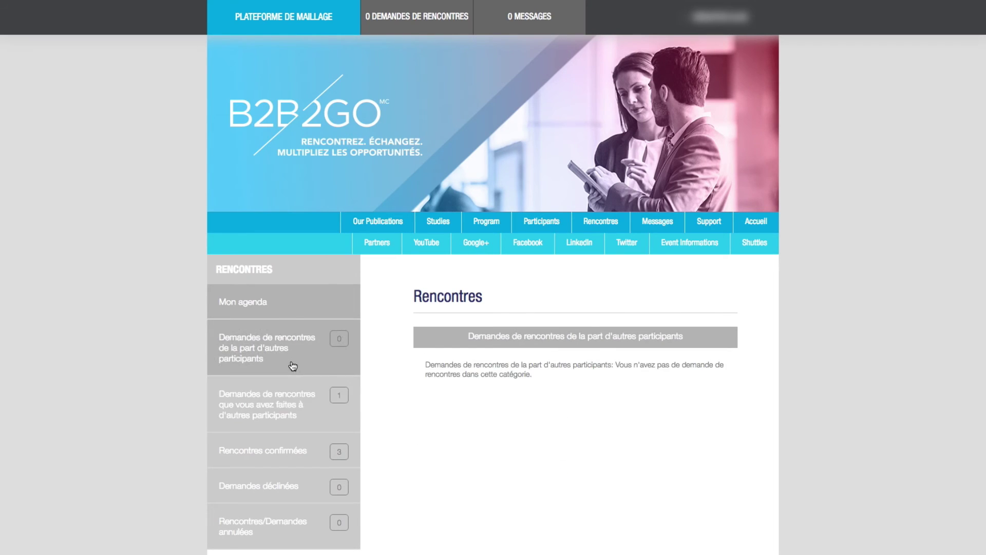
Open the personal meeting agenda and generate it as a PDF.
left_click(262, 303)
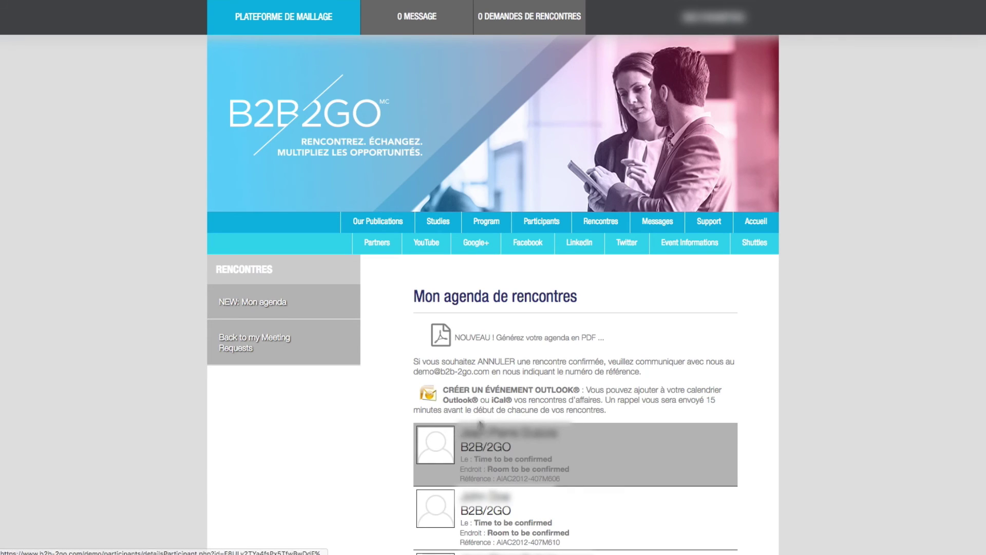
left_click(480, 342)
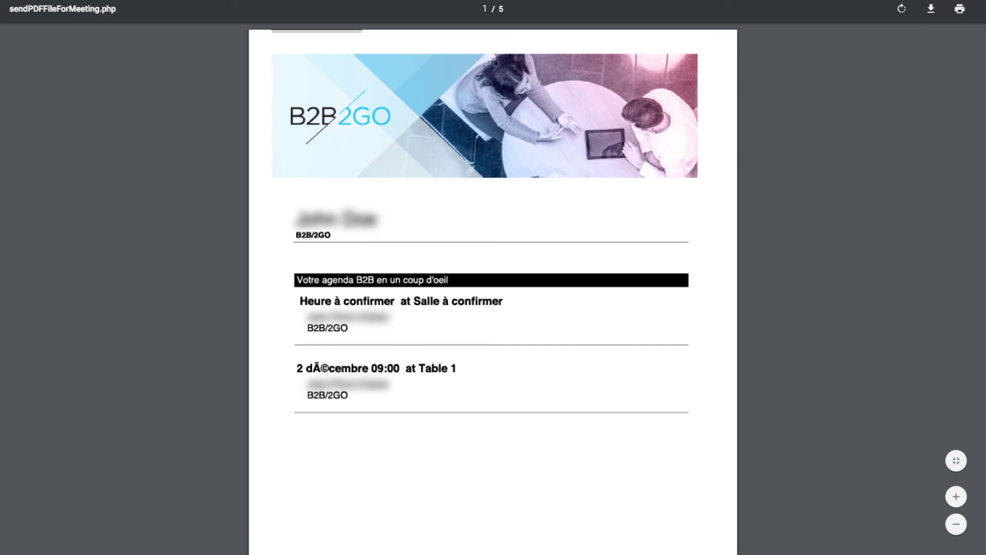